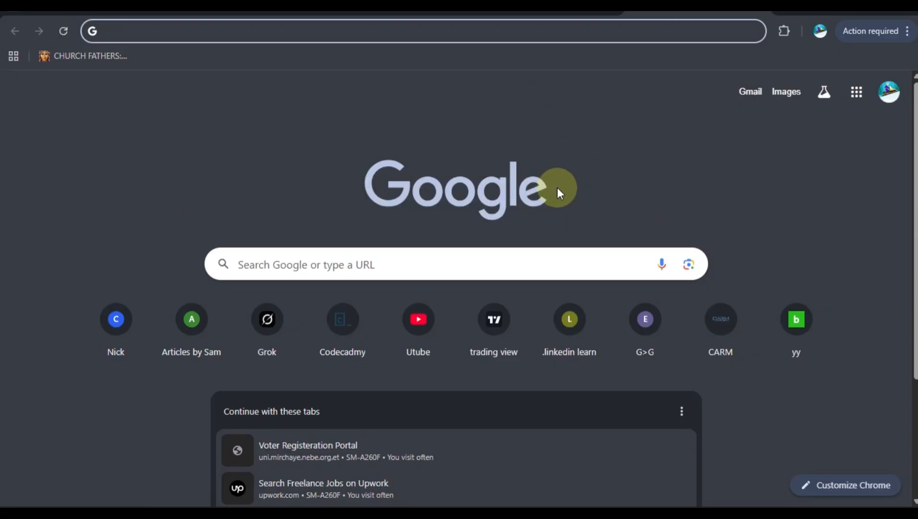
Search Google for Figma and open the Figma website from the results.
left_click(331, 31)
type("Fi")
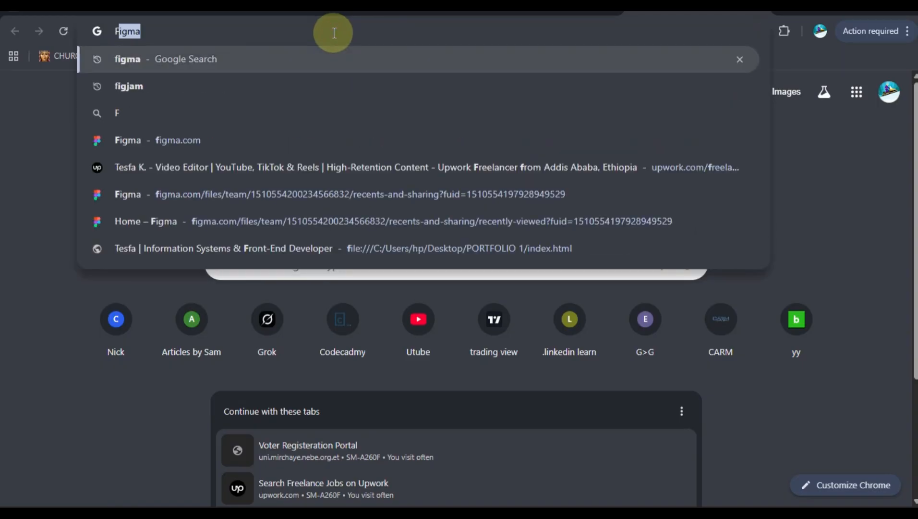
type("GMA")
key("Return")
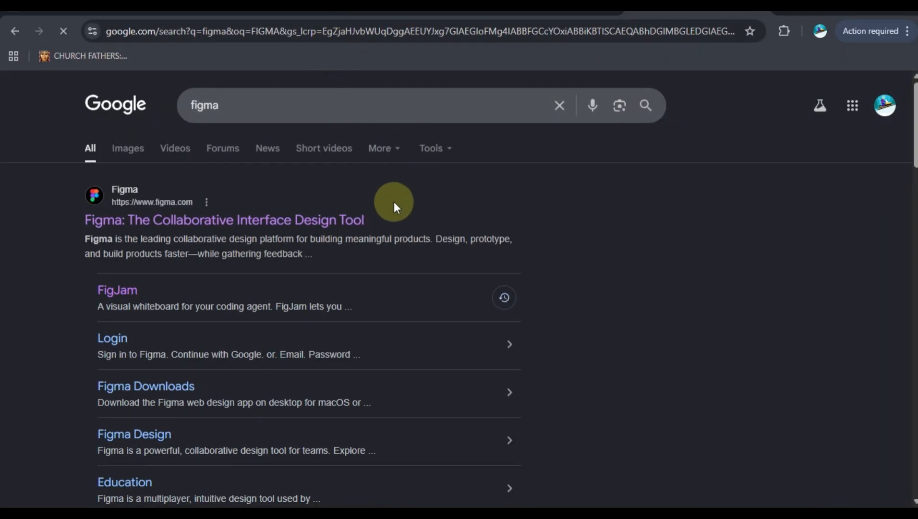
left_click(252, 221)
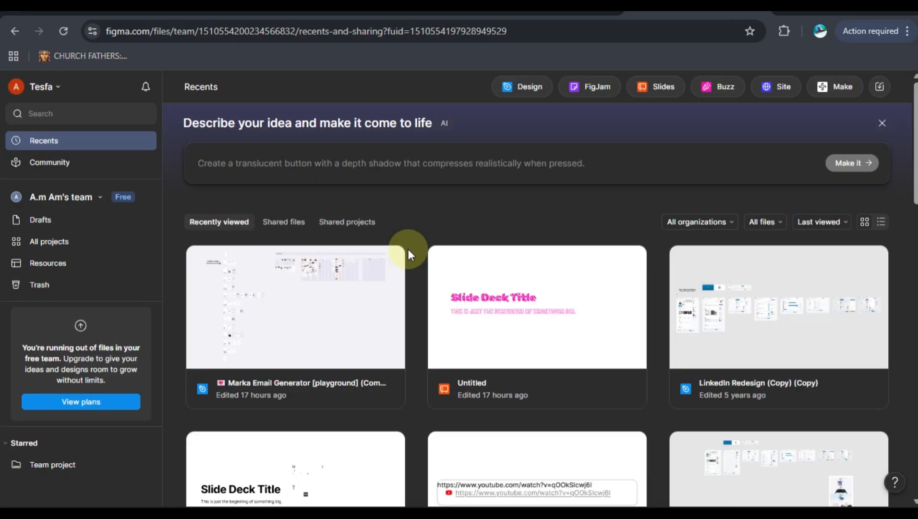
Open the recent Untitled design file whose thumbnail shows the web page with a blue header bar.
scroll(483, 351, "down", 6)
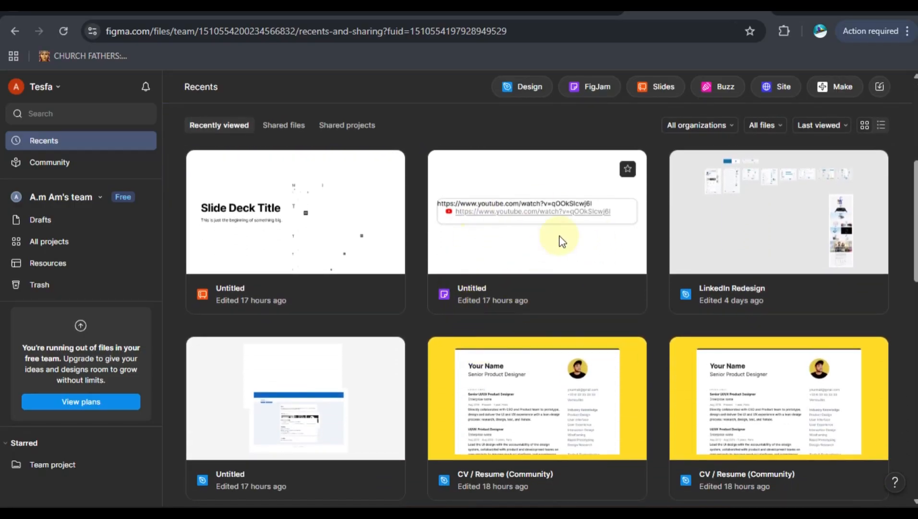
scroll(561, 241, "down", 4)
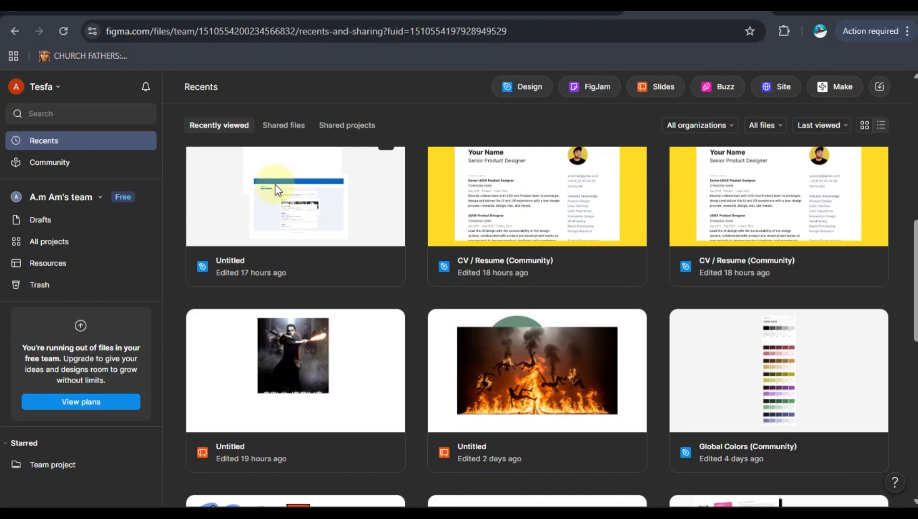
scroll(276, 189, "up", 3)
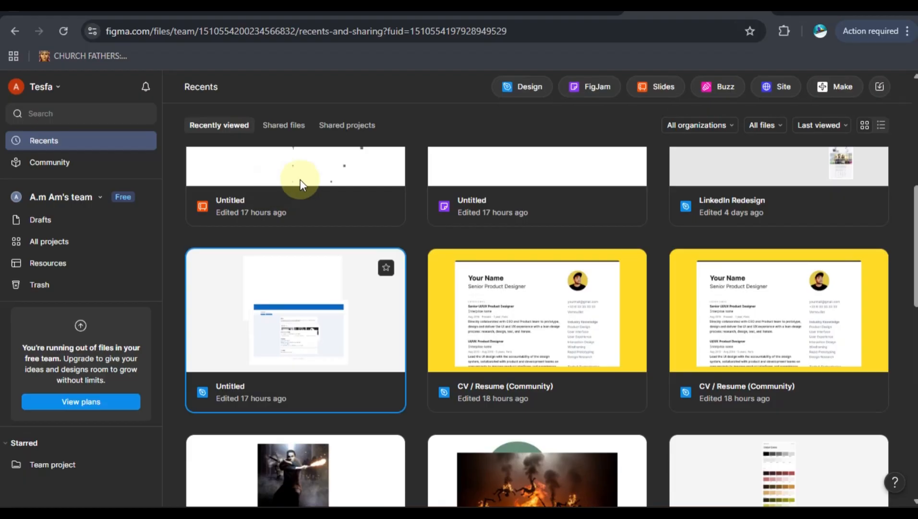
double_click(347, 326)
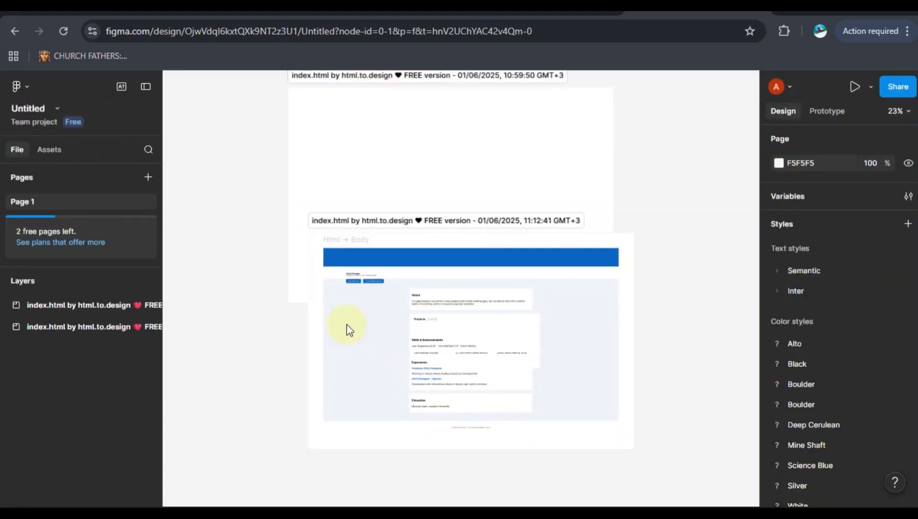
Draw a frame about 387 × 371 beside the lower-right corner of the imported page and add a stroke to it.
scroll(480, 381, "down", 3)
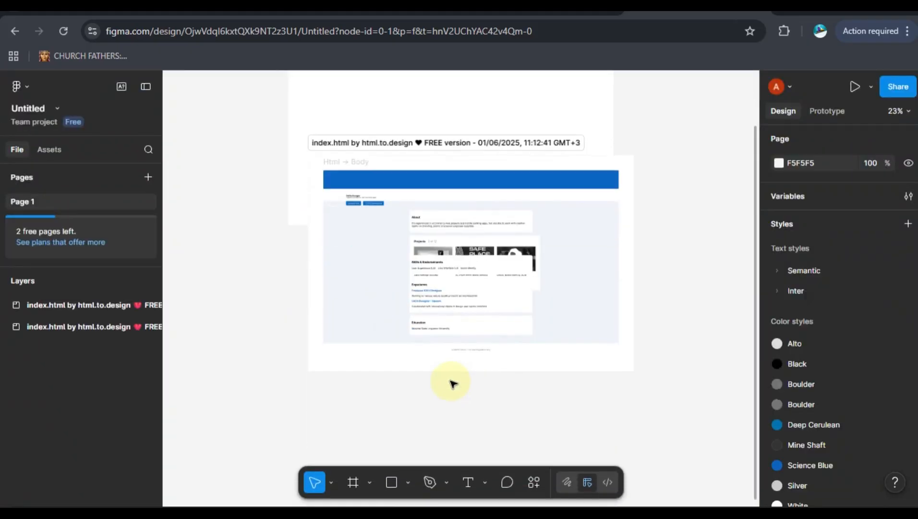
left_click(492, 281)
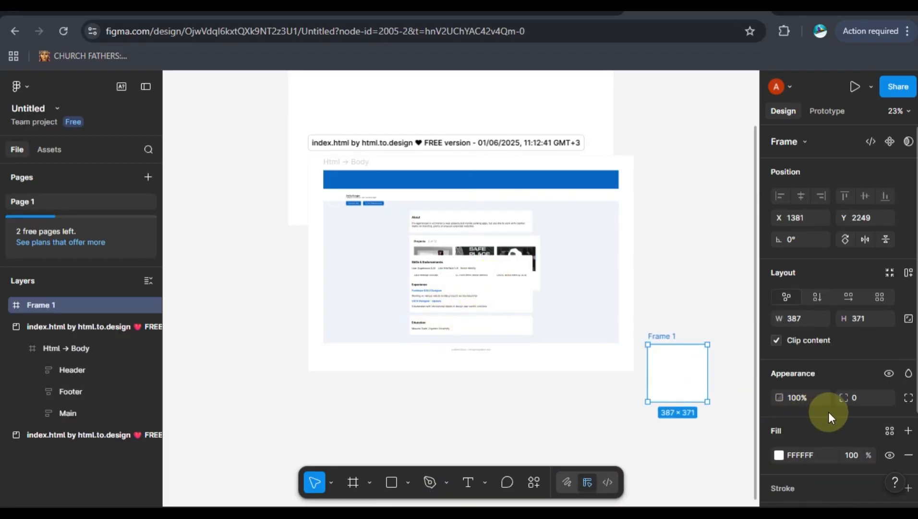
scroll(828, 411, "down", 3)
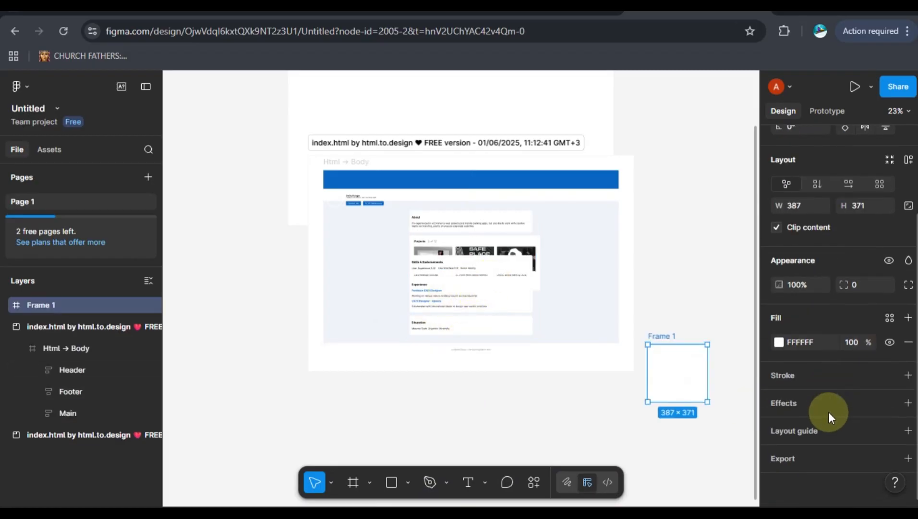
left_click(908, 375)
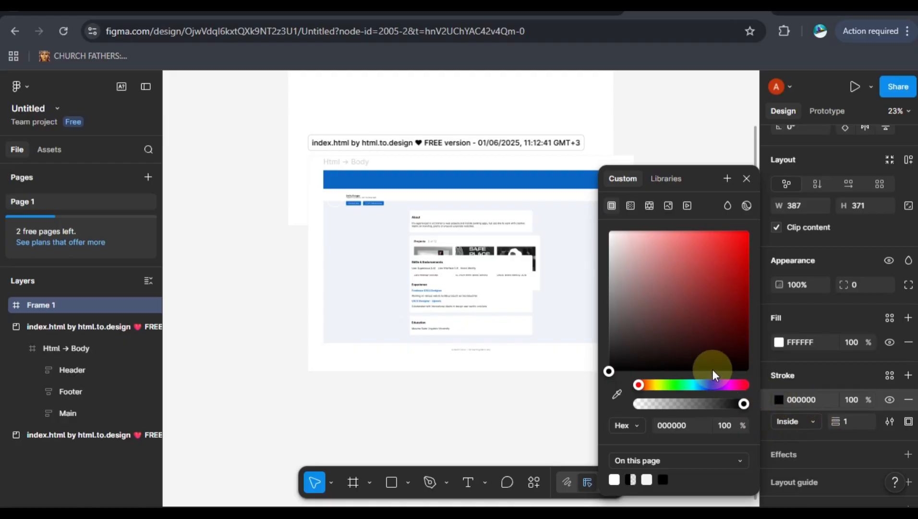
Set the frame's stroke colour to dark grey 2D2D2D and its stroke position to Outside.
scroll(556, 349, "right", 1)
scroll(557, 353, "right", 5)
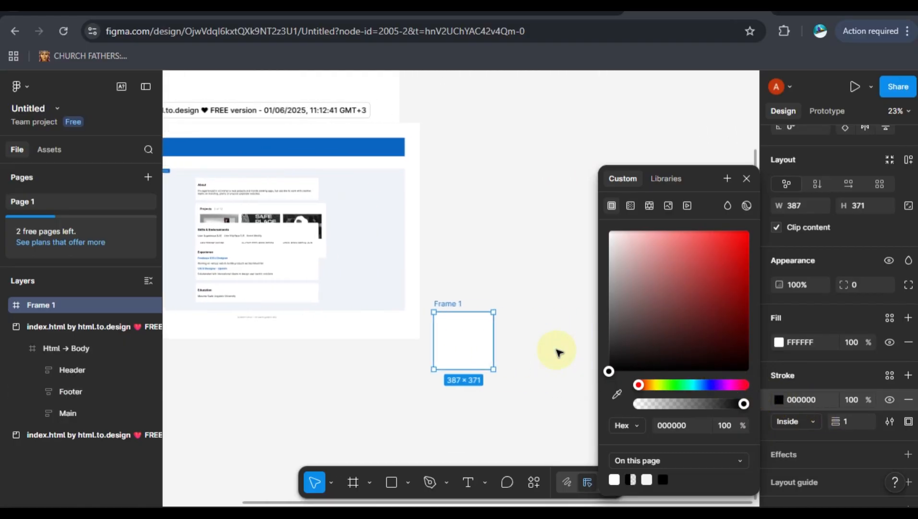
mouse_move(631, 361)
left_mouse_down()
mouse_move(594, 349)
mouse_move(452, 344)
mouse_move(472, 354)
left_mouse_up()
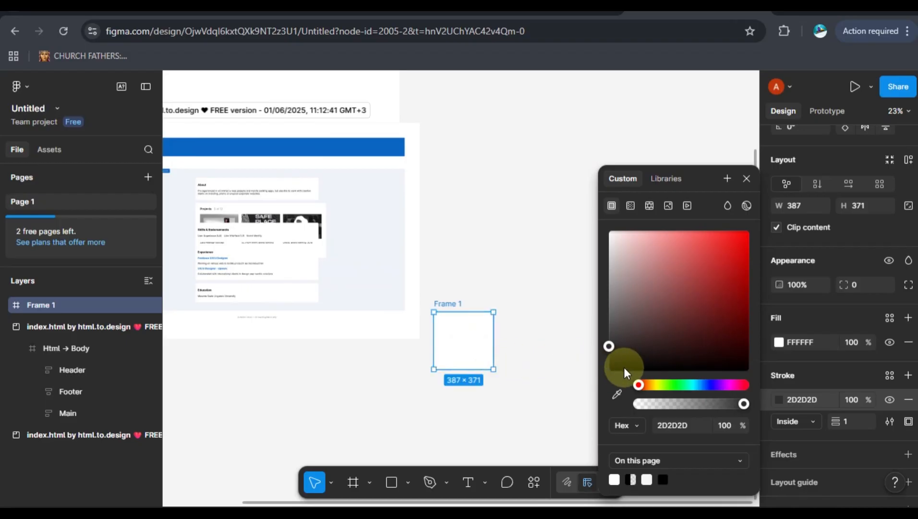
left_click(815, 422)
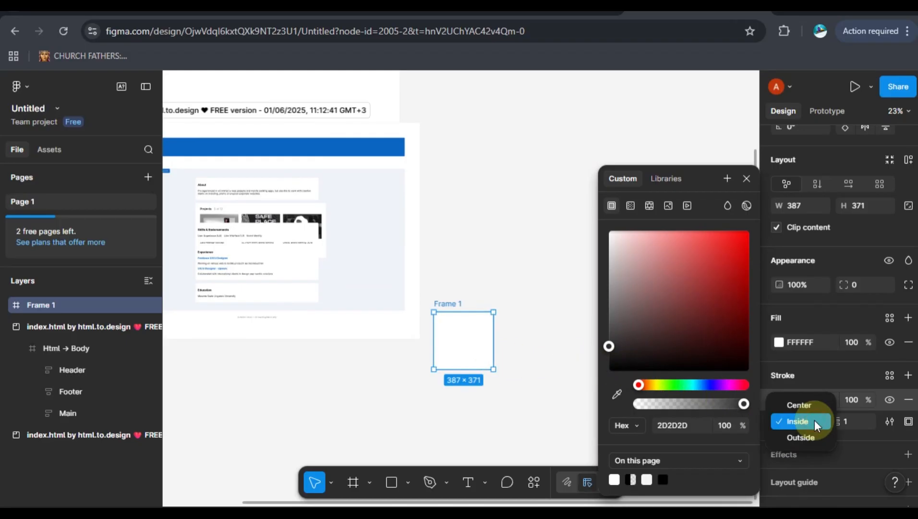
left_click(805, 435)
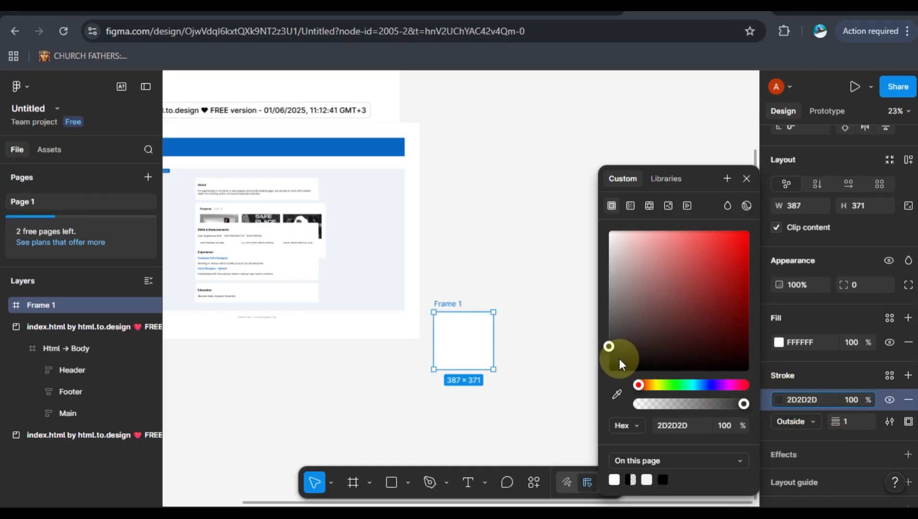
Try stroke colours A96464 and 282525 on the frame, then settle on red E94747 with the Outside position.
left_click_drag(677, 258, 683, 254)
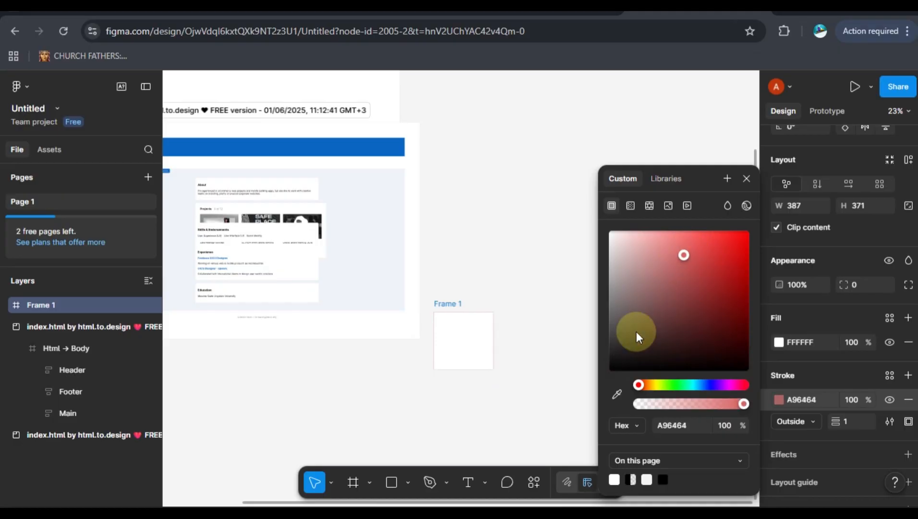
left_click(621, 349)
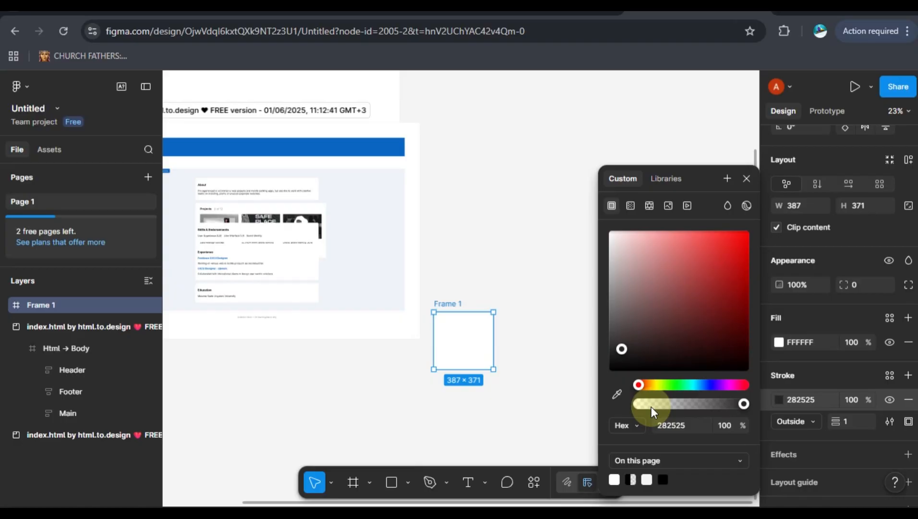
scroll(845, 432, "down", 2)
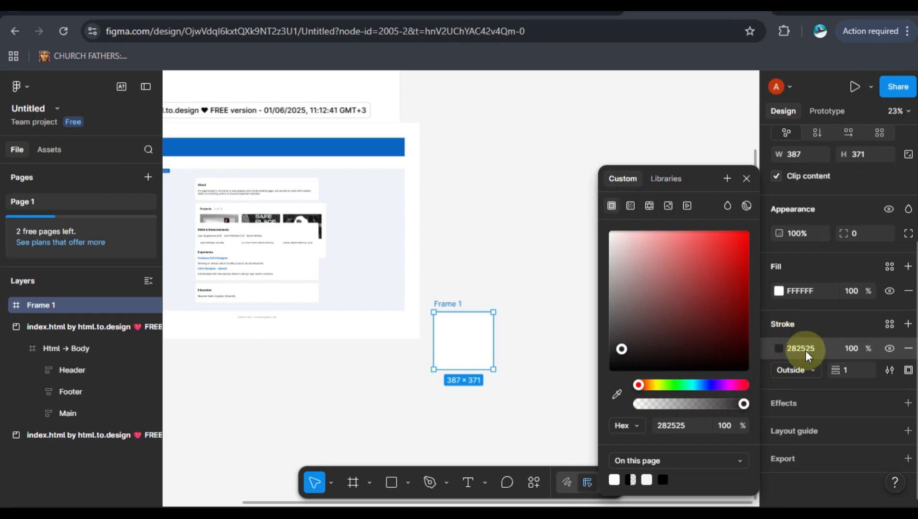
left_click(814, 370)
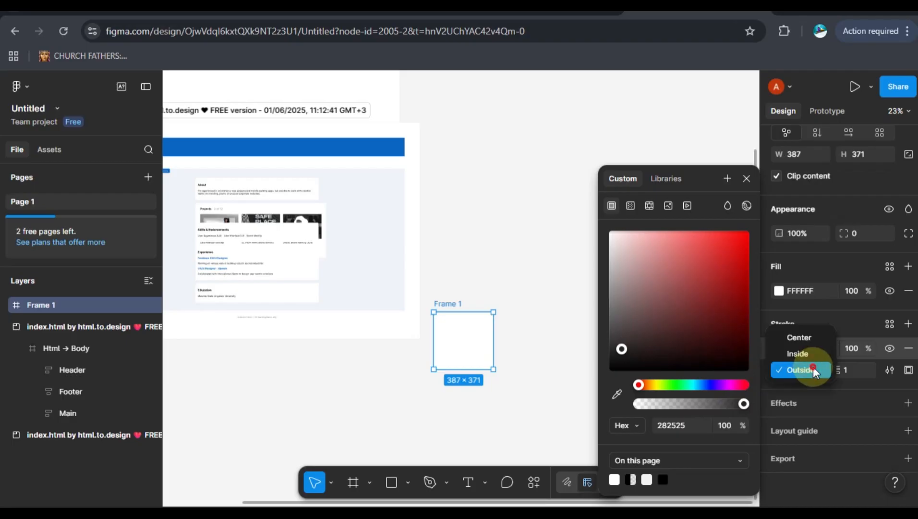
left_click(814, 369)
mouse_move(621, 349)
left_mouse_down()
mouse_move(746, 238)
mouse_move(714, 235)
mouse_move(708, 254)
left_mouse_up()
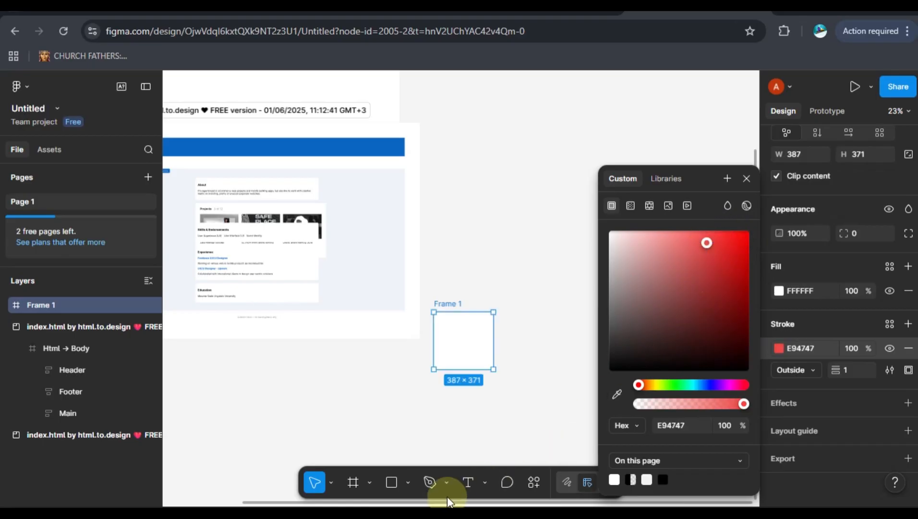
Draw a rectangle about 1011 × 678 on the empty canvas above the small frame.
left_click(446, 483)
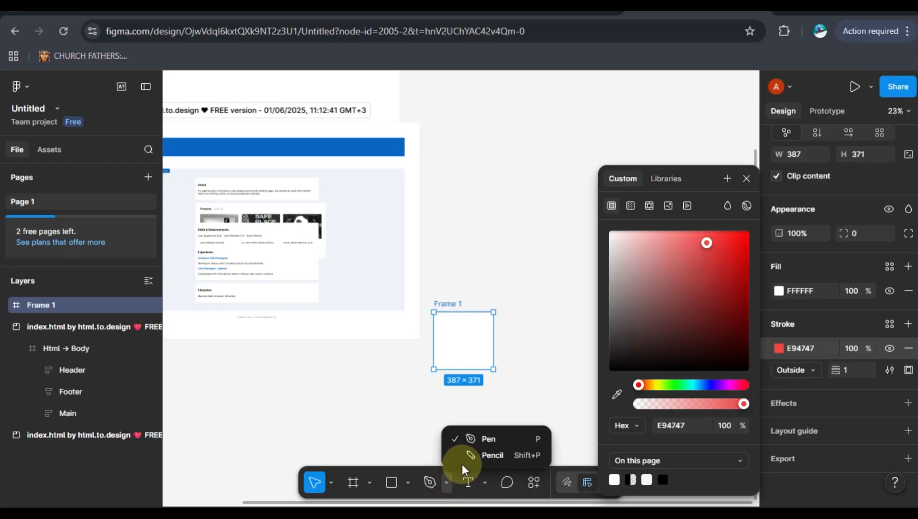
left_click(407, 484)
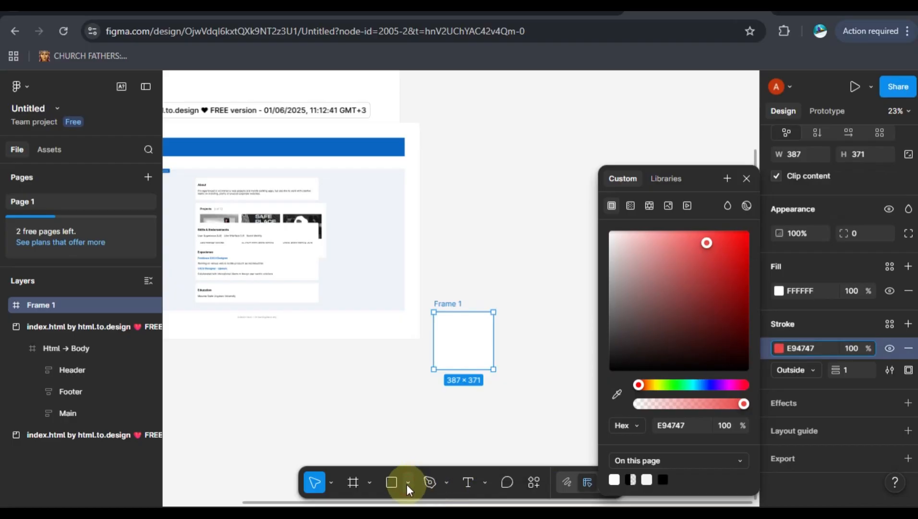
left_click(407, 485)
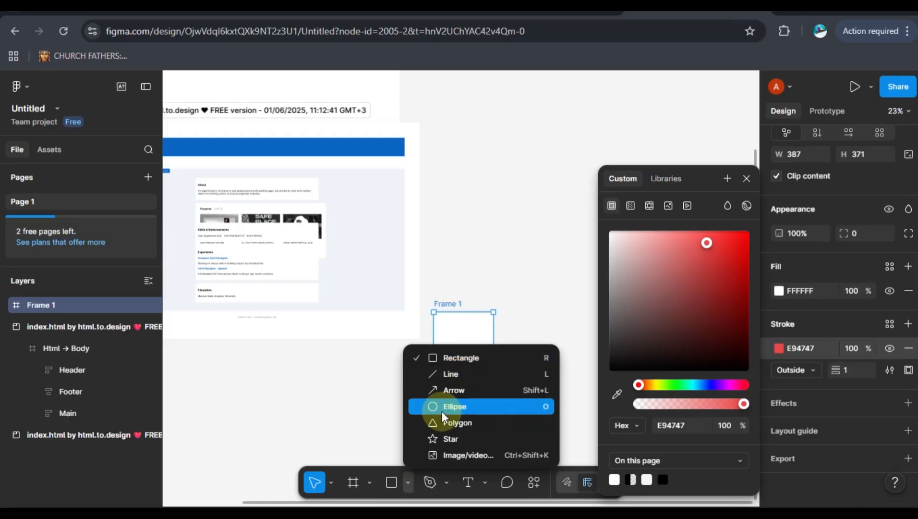
left_click(480, 359)
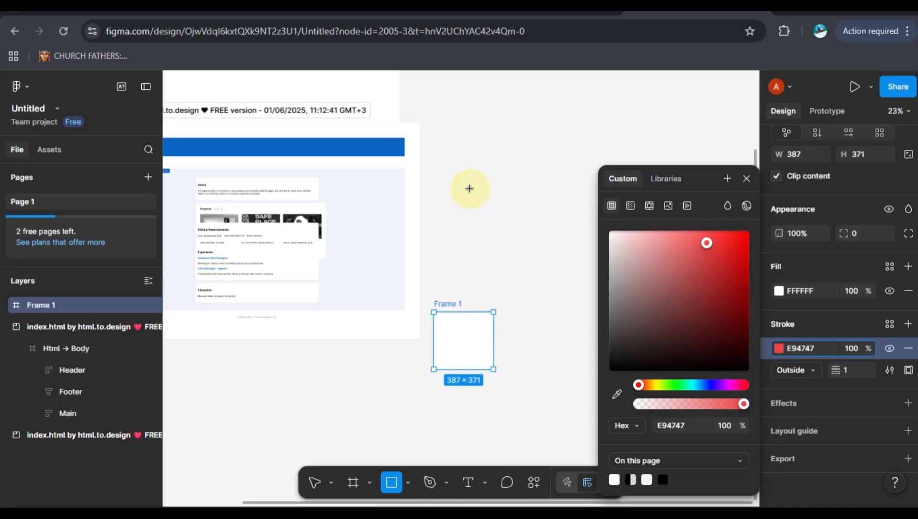
left_click(469, 188)
left_click_drag(478, 197, 617, 285)
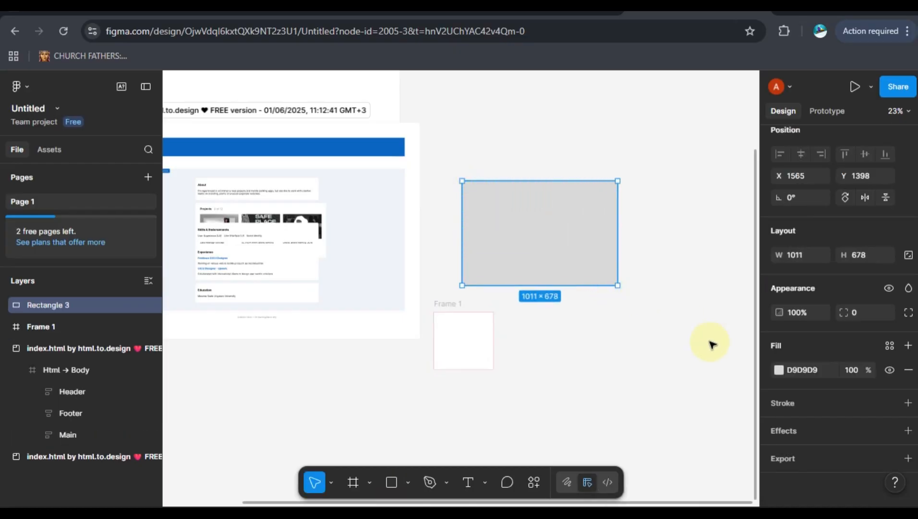
Add a stroke to the rectangle and set its colour to dark red 8C2D2D.
left_click(908, 403)
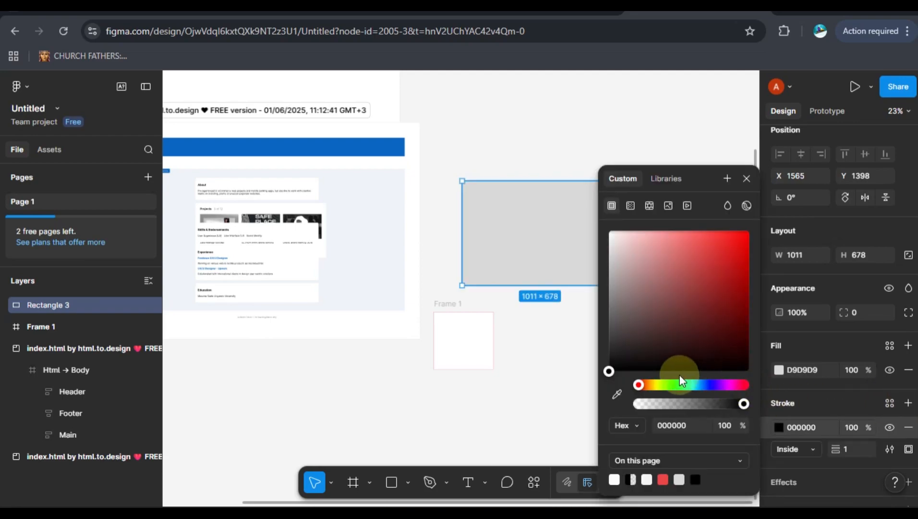
mouse_move(609, 370)
left_mouse_down()
mouse_move(687, 308)
mouse_move(711, 376)
left_mouse_up()
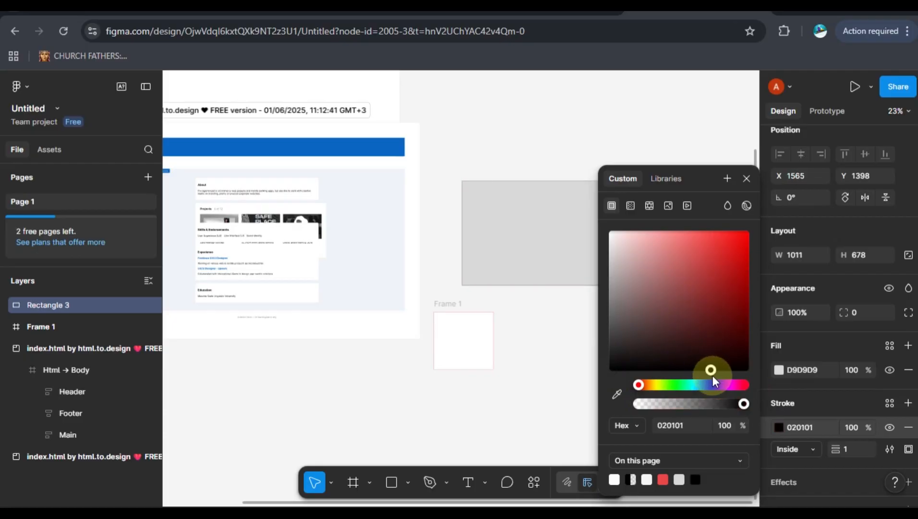
scroll(854, 413, "down", 2)
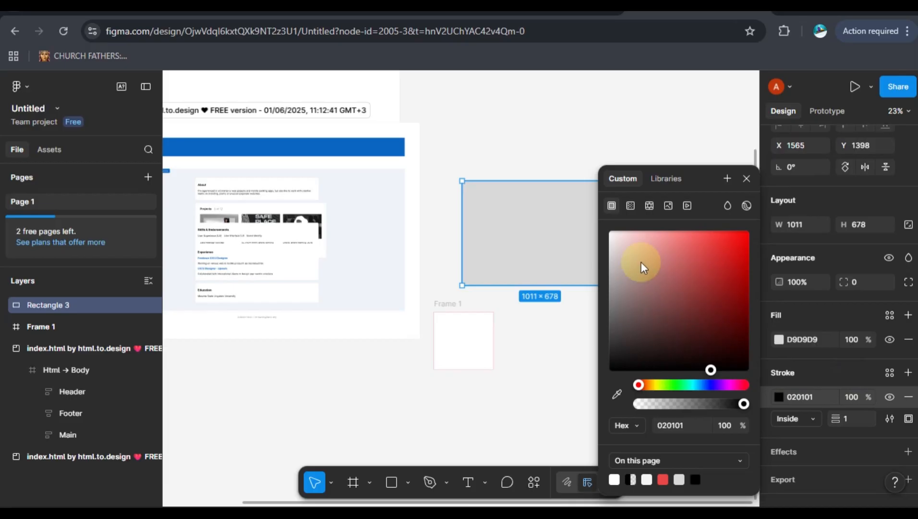
mouse_move(639, 262)
left_mouse_down()
mouse_move(674, 273)
mouse_move(705, 301)
left_mouse_up()
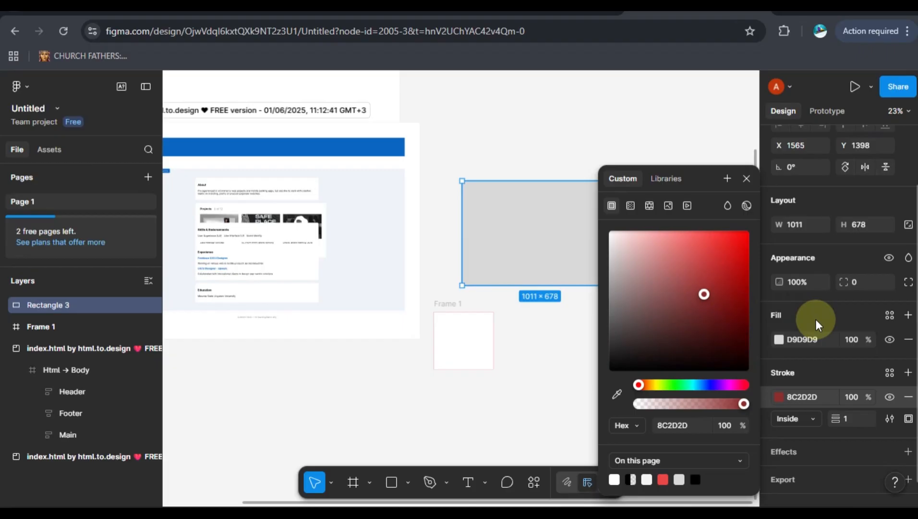
Apply the first Boulder library colour style to the rectangle's stroke.
scroll(818, 325, "down", 1)
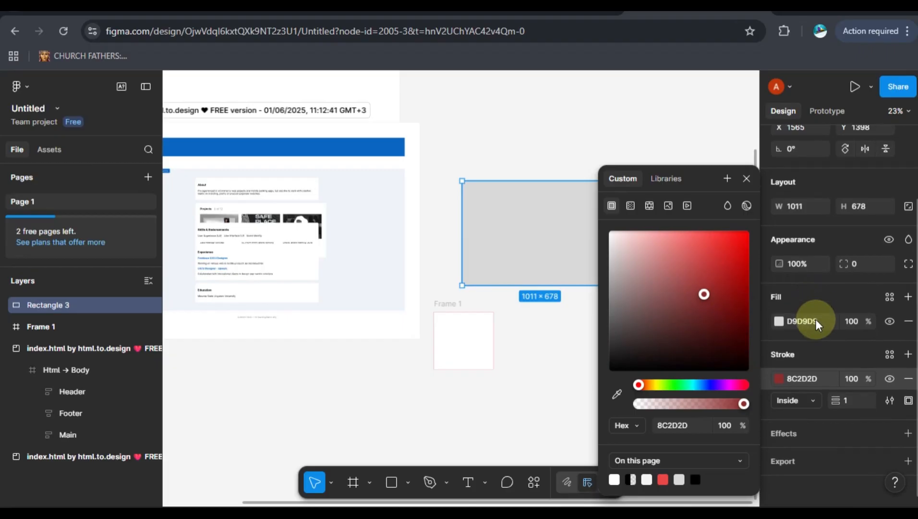
left_click(889, 352)
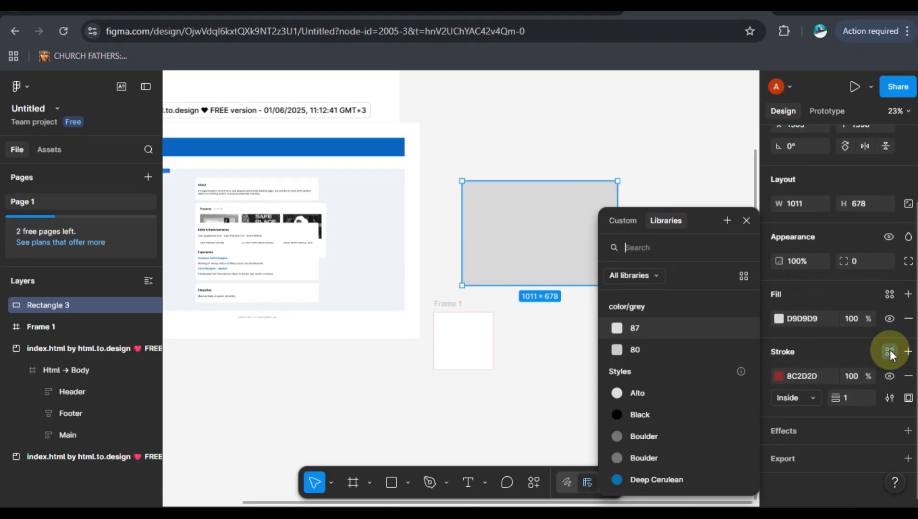
left_click(661, 436)
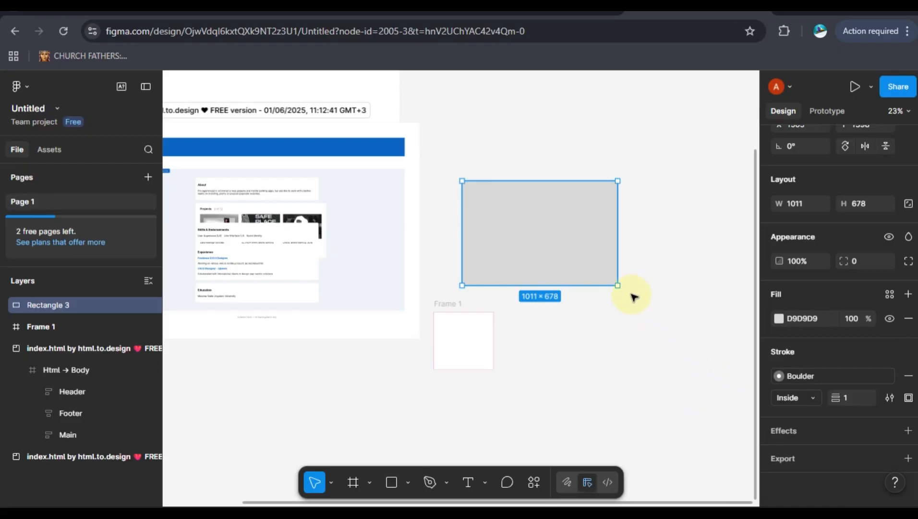
Enlarge the rectangle to about 1099 × 721 and replace its Boulder stroke with a black 000000 inside stroke of weight 1.
left_click_drag(618, 286, 630, 292)
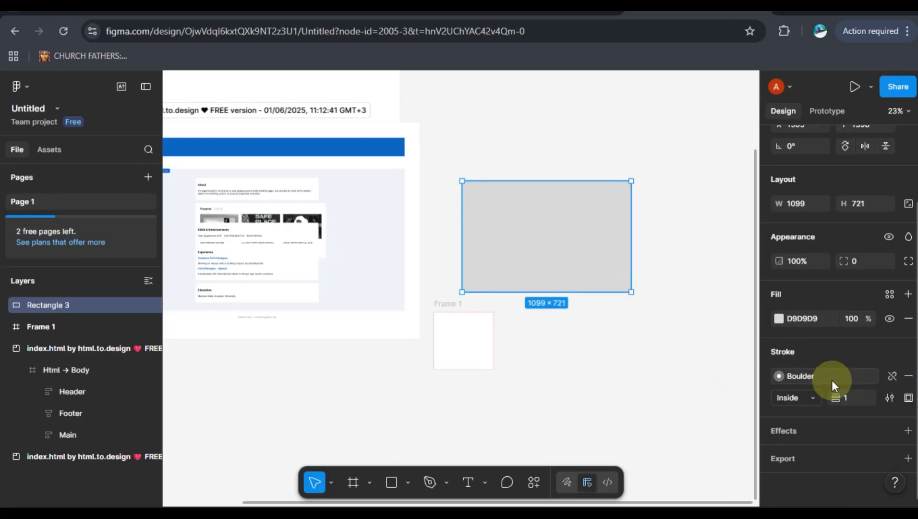
left_click(908, 376)
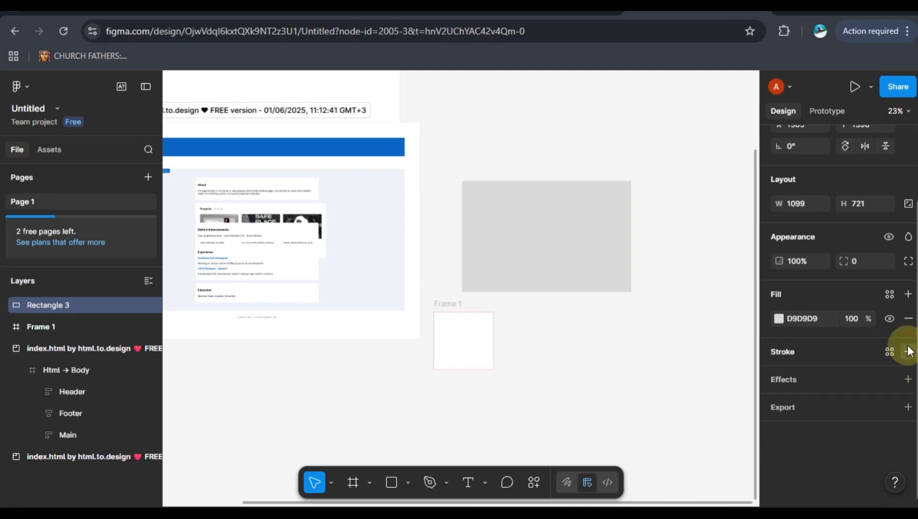
left_click(908, 351)
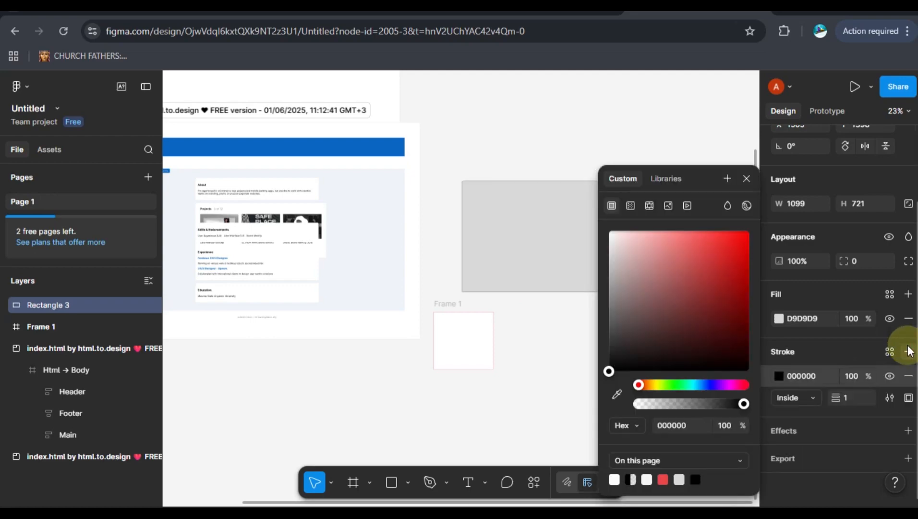
left_click(812, 375)
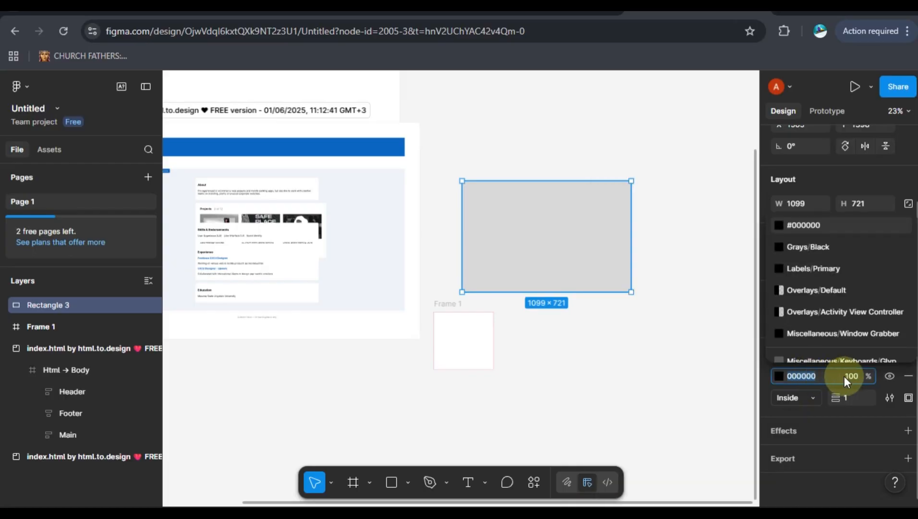
left_click(814, 268)
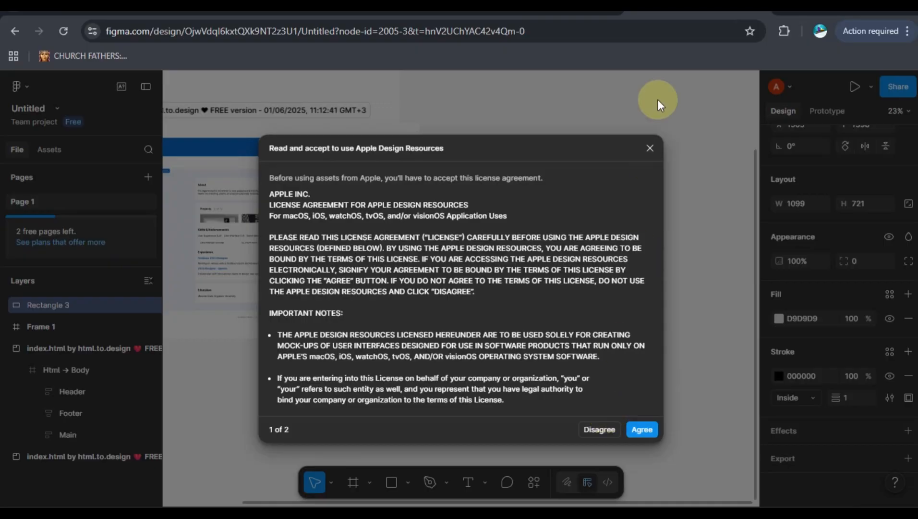
left_click(651, 147)
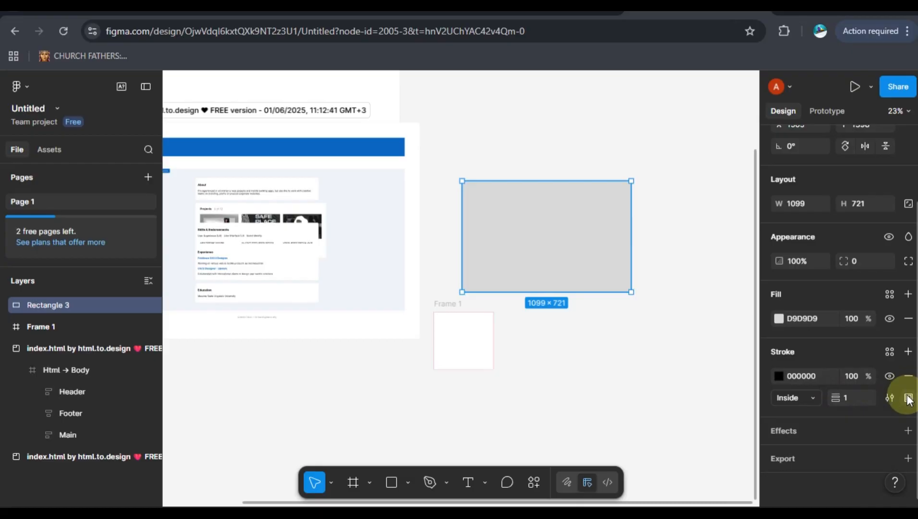
Add a second stroke to the rectangle and set the stroke weight to 70.
left_click(907, 359)
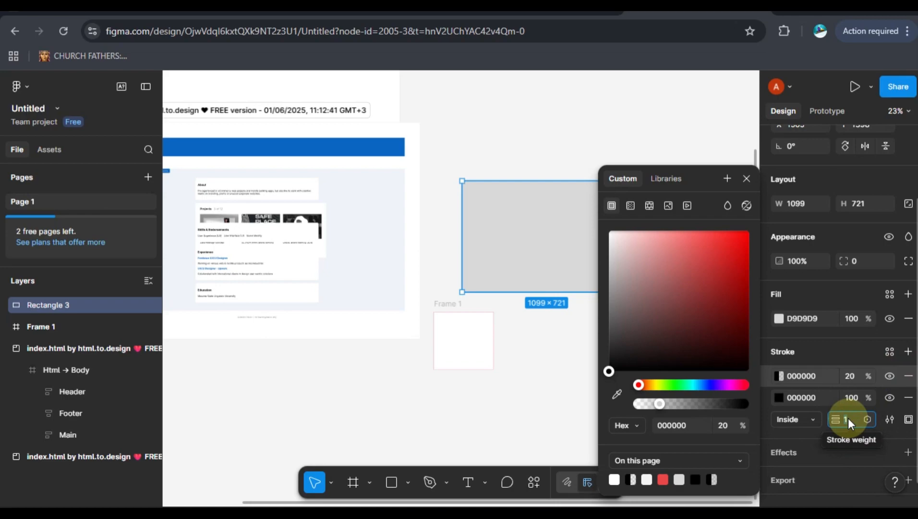
type("2")
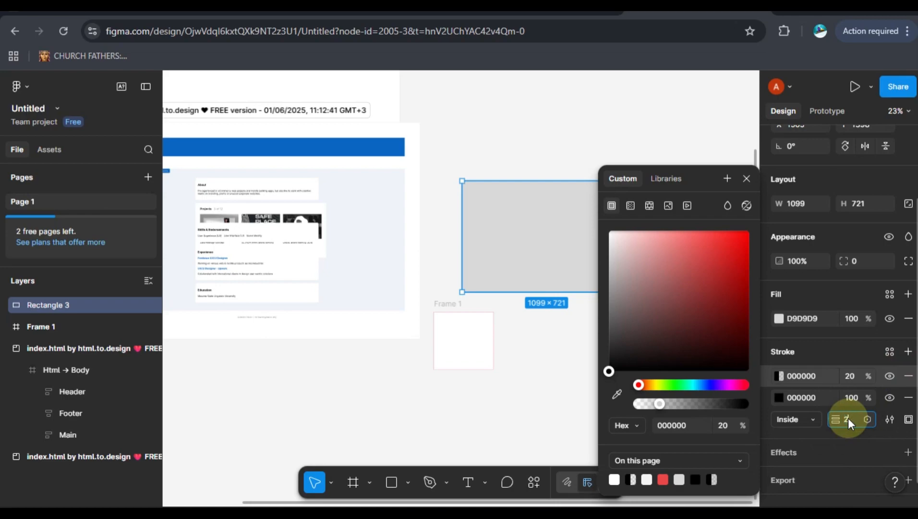
type("0")
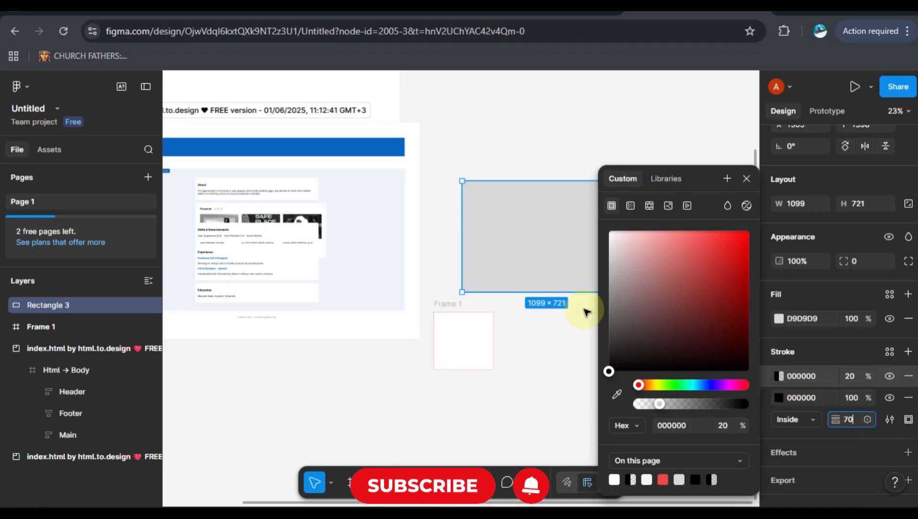
left_click(550, 273)
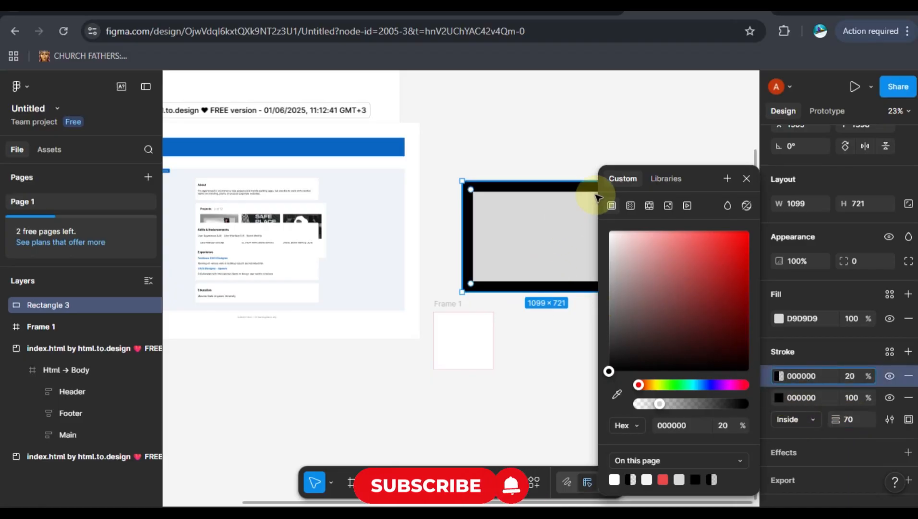
Set the rectangle's upper 20% stroke to red E93A3A and deselect the rectangle.
mouse_move(610, 363)
left_mouse_down()
mouse_move(675, 279)
mouse_move(714, 248)
left_mouse_up()
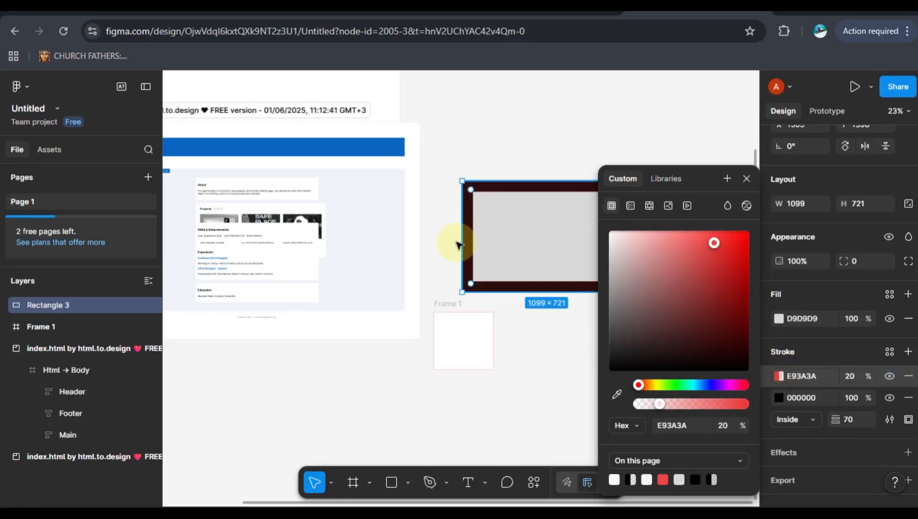
left_click(440, 238)
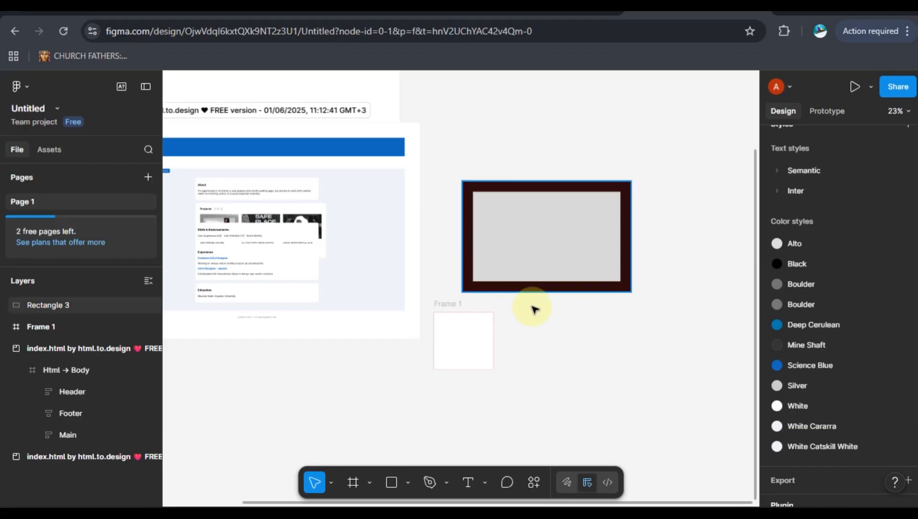